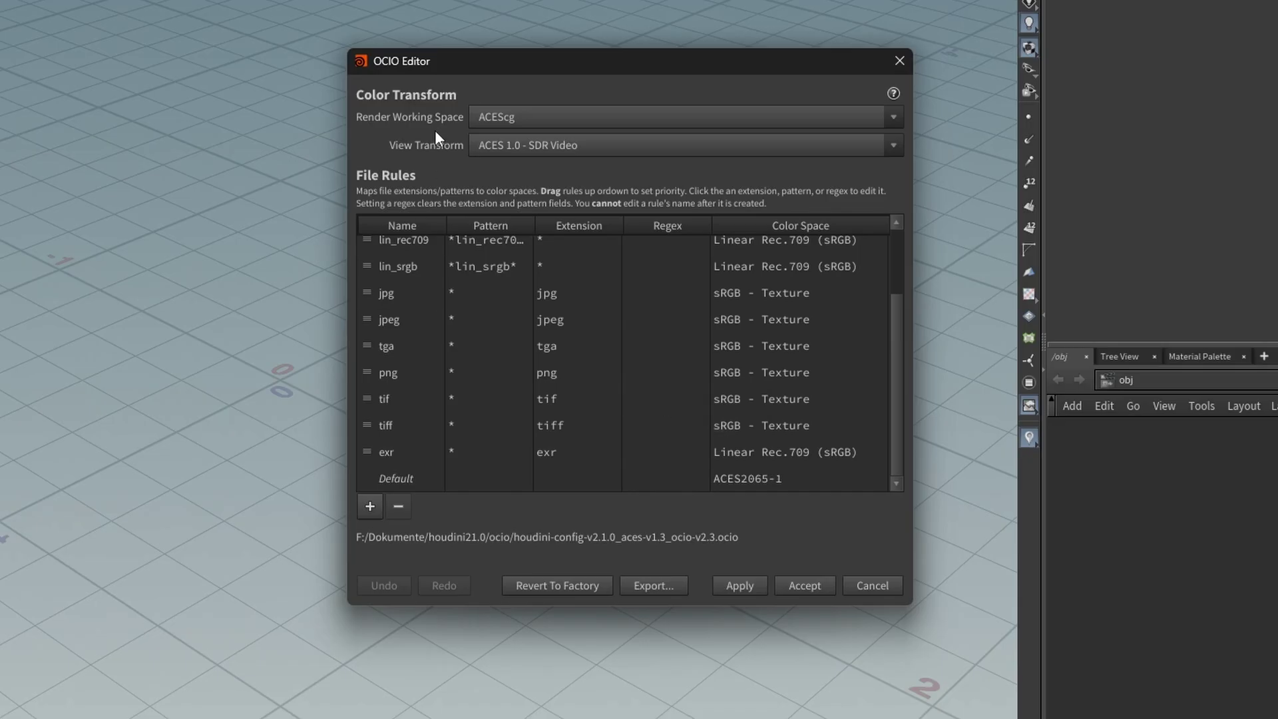
# - Open the Edit menu in Houdini's main menu bar
pyautogui.click(523, 114)
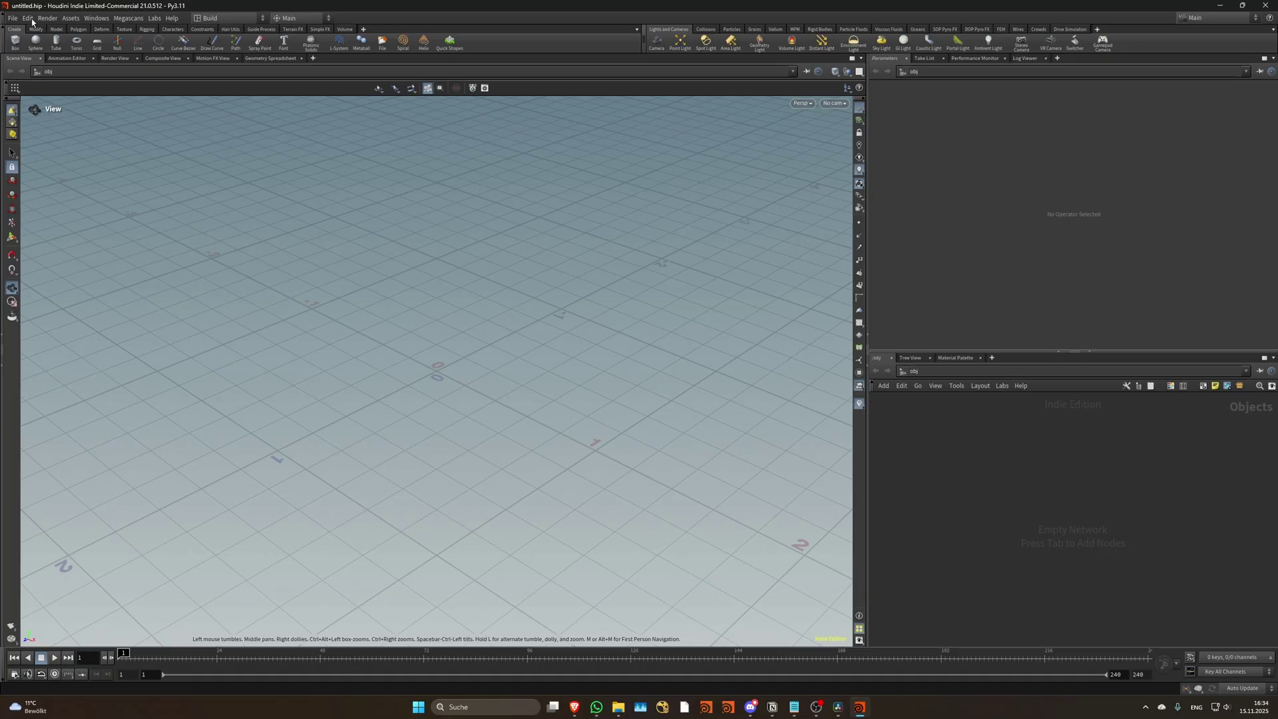
# - Open Edit > OCIO Settings, review the File Rules, and keep ACEScg as render working space
pyautogui.click(28, 19)
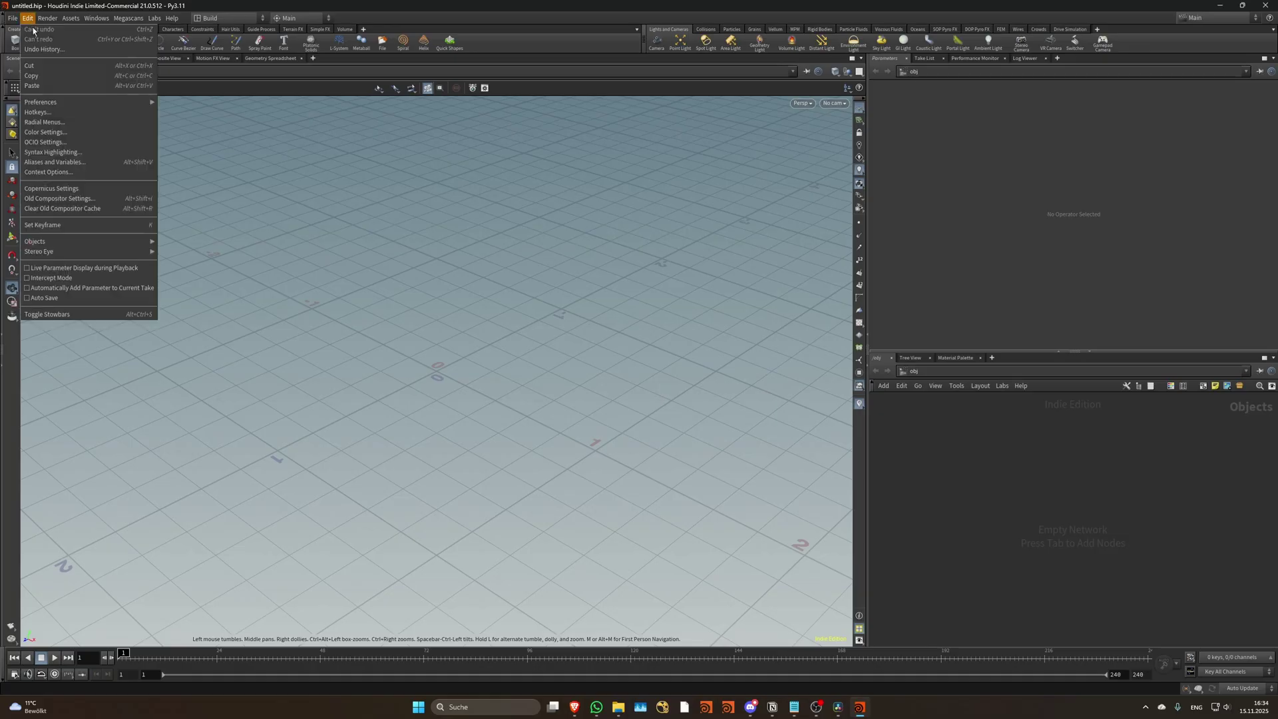
pyautogui.click(63, 142)
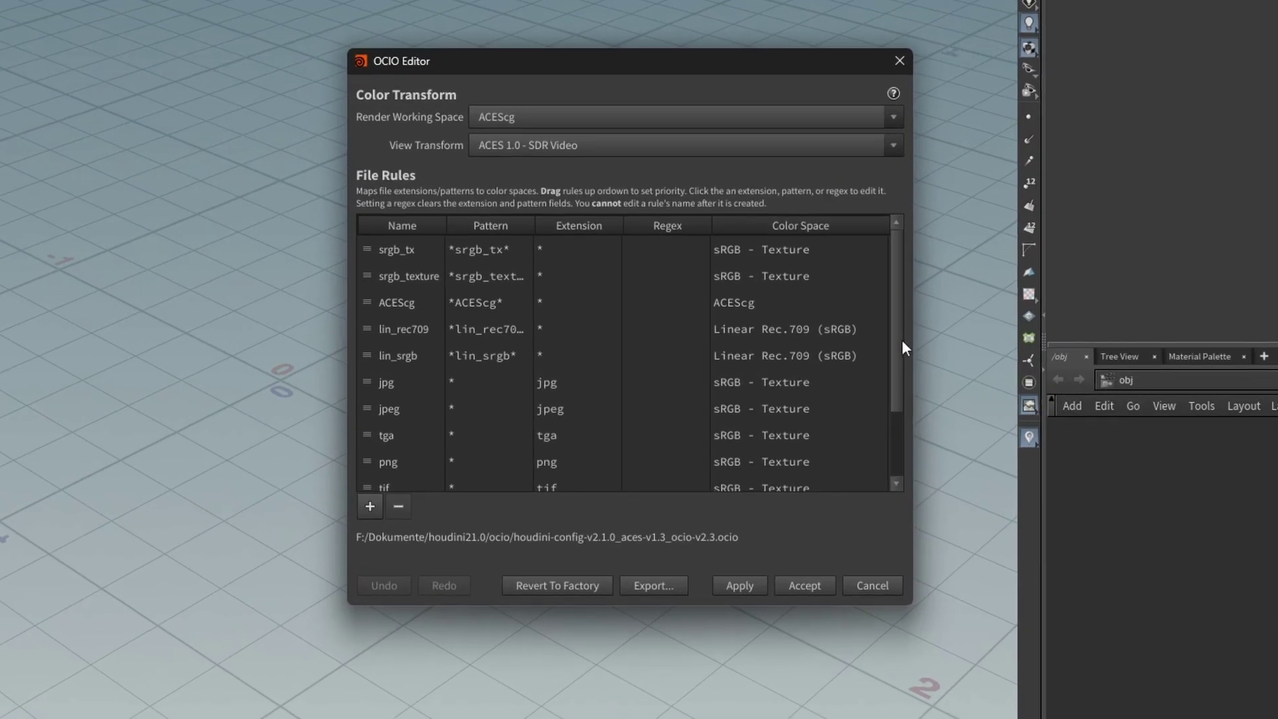
pyautogui.moveTo(900, 347); pyautogui.dragTo(901, 376)
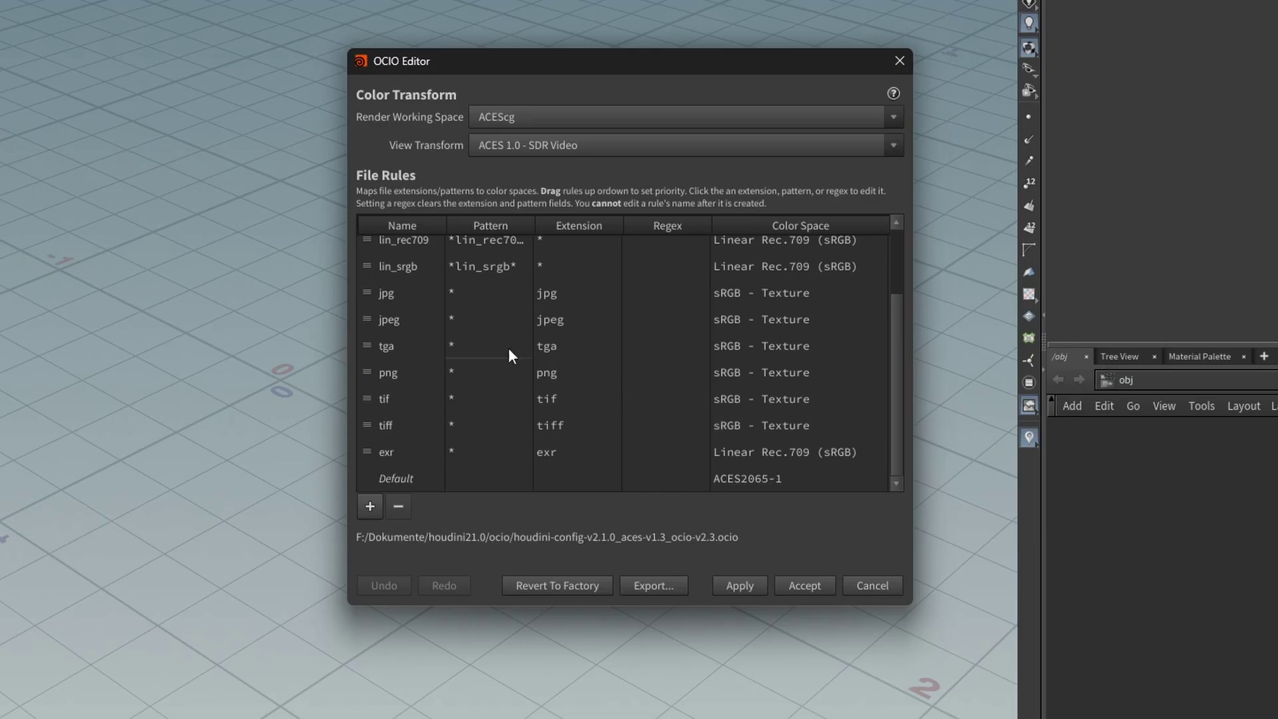
pyautogui.click(523, 116)
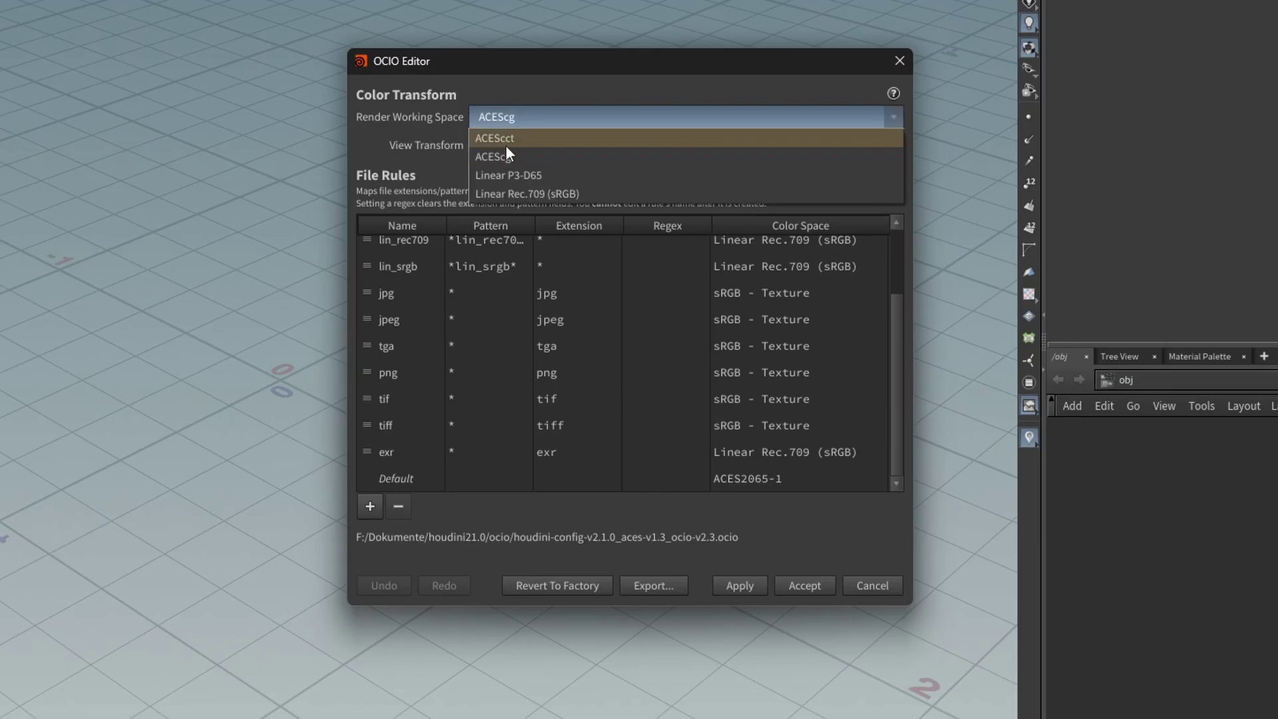
pyautogui.click(481, 157)
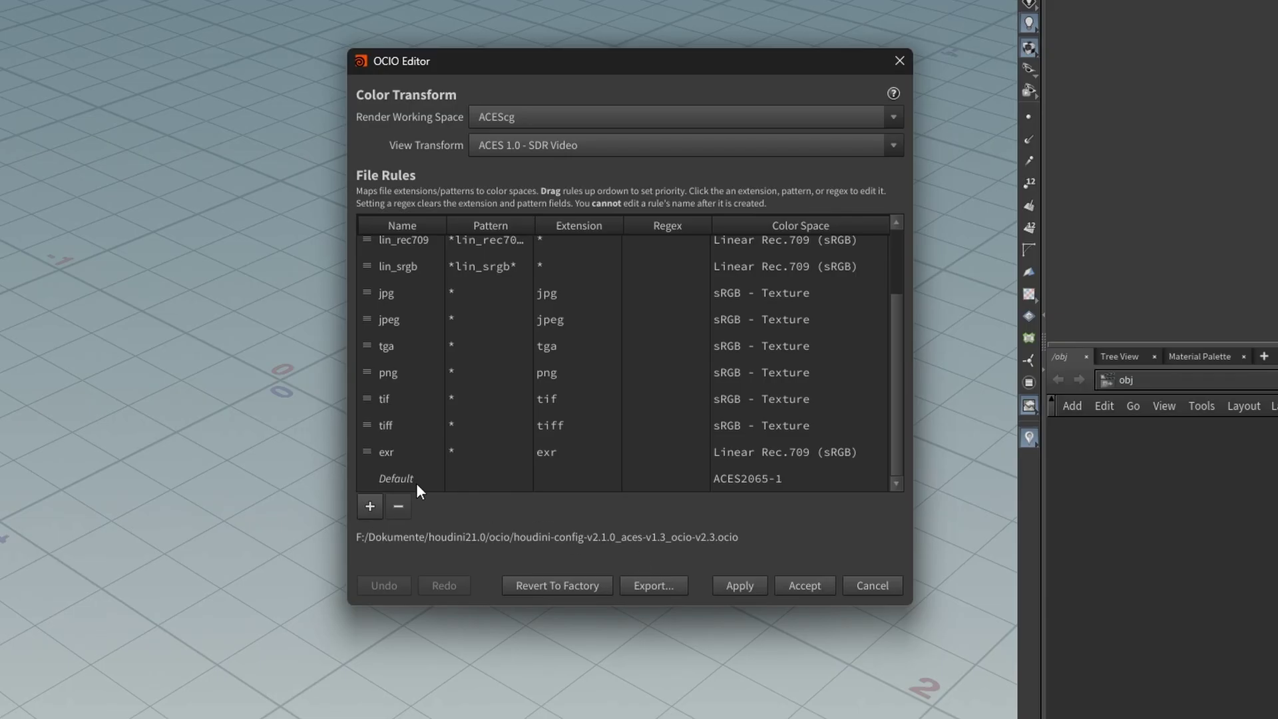
pyautogui.click(388, 453)
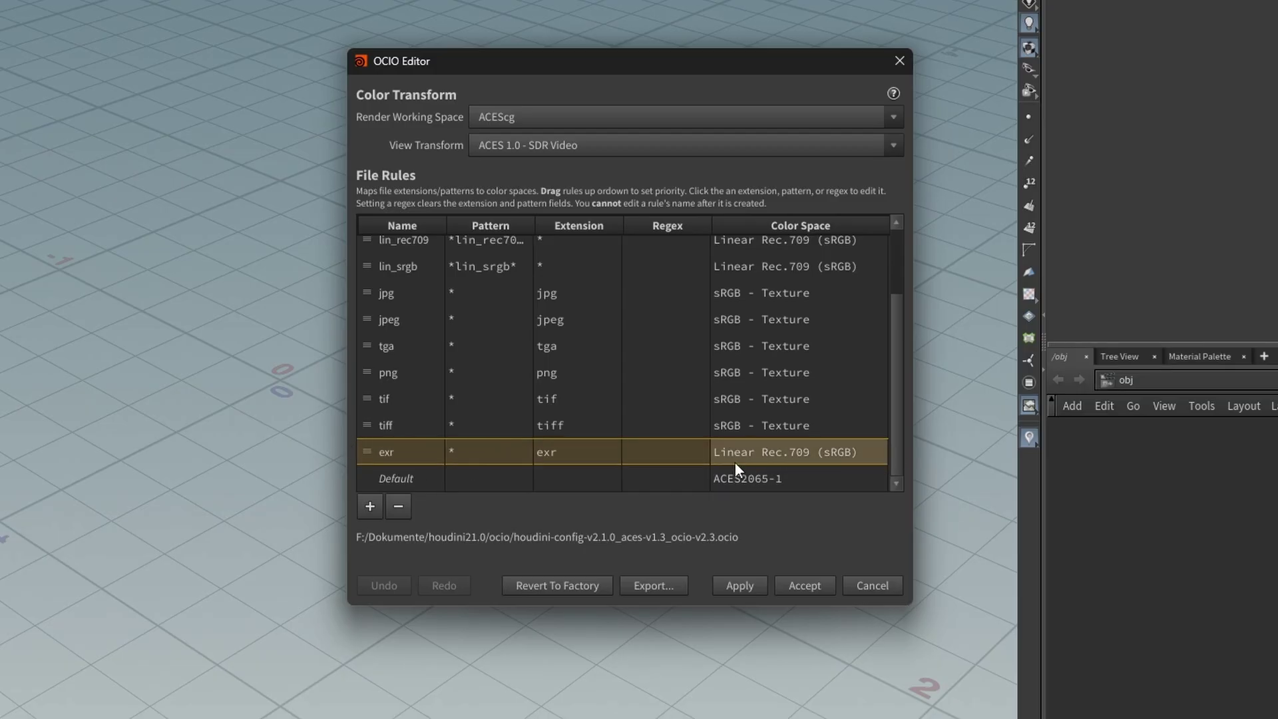
pyautogui.click(870, 452)
pyautogui.click(760, 451)
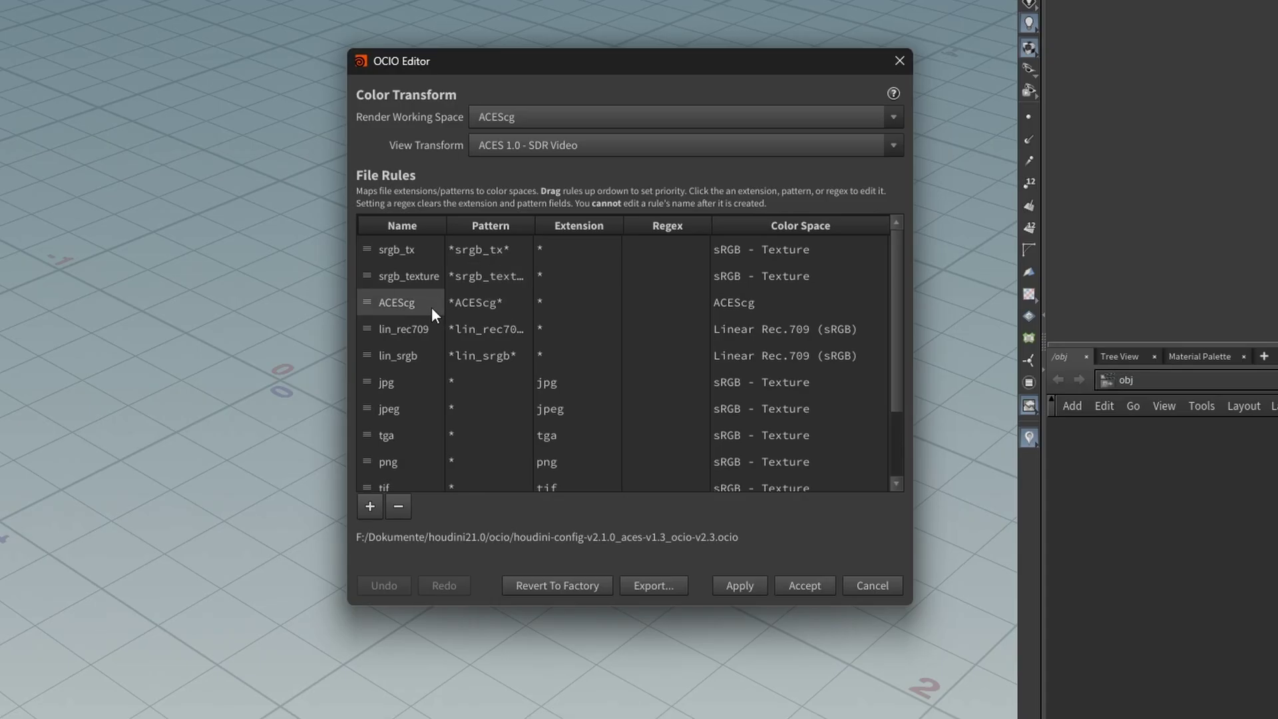
pyautogui.click(406, 306)
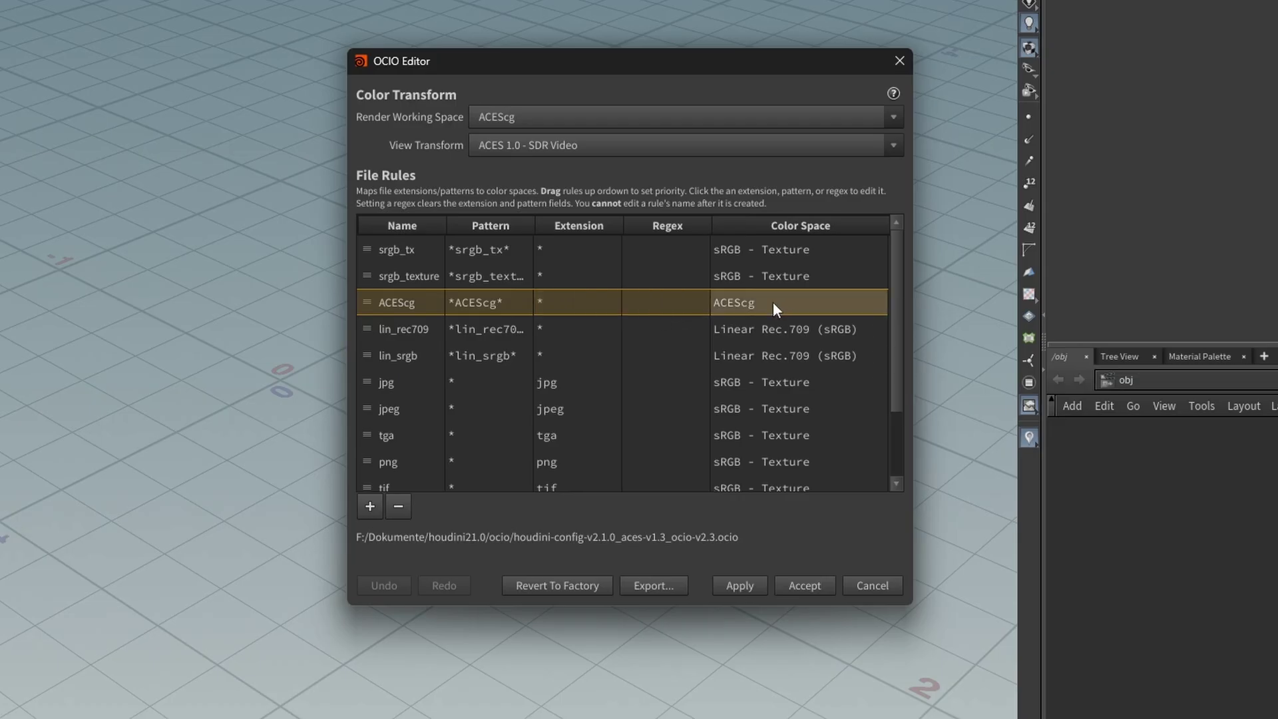
pyautogui.moveTo(896, 319); pyautogui.dragTo(884, 405)
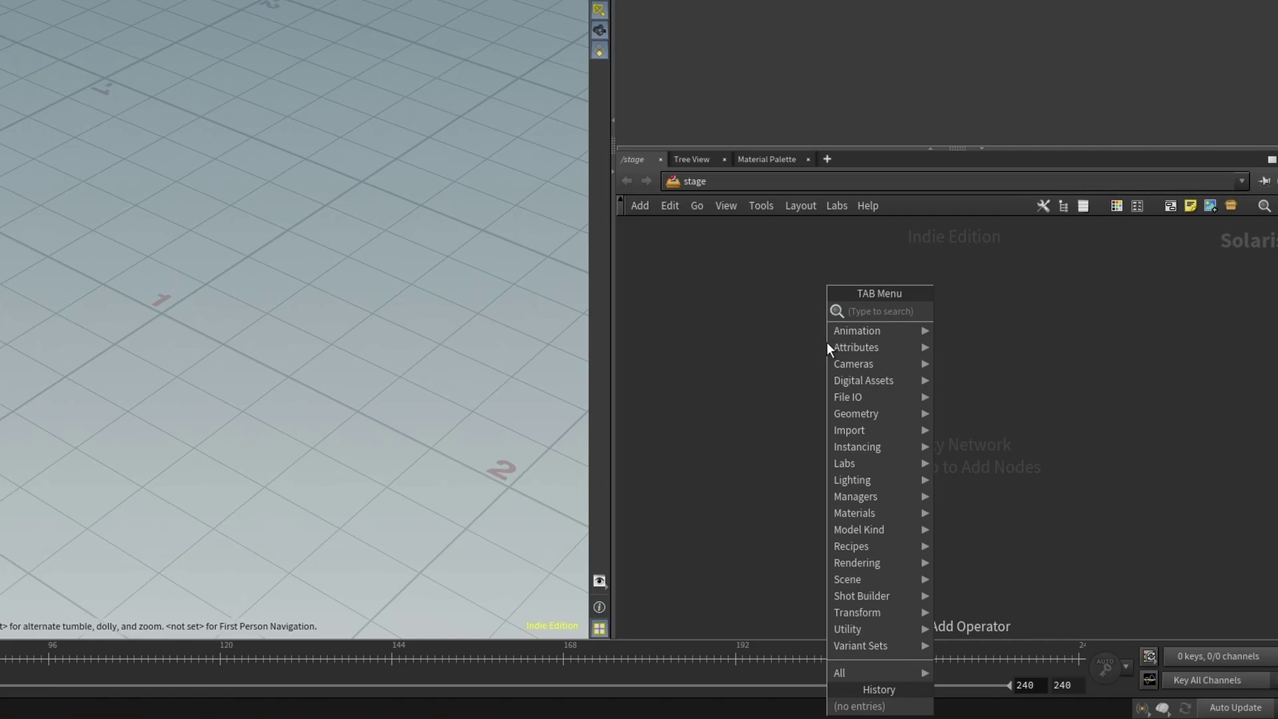
# - Add a Karma render setup to the /stage network and dismiss the render kernels tip
pyautogui.write('karm')
pyautogui.press('Return')
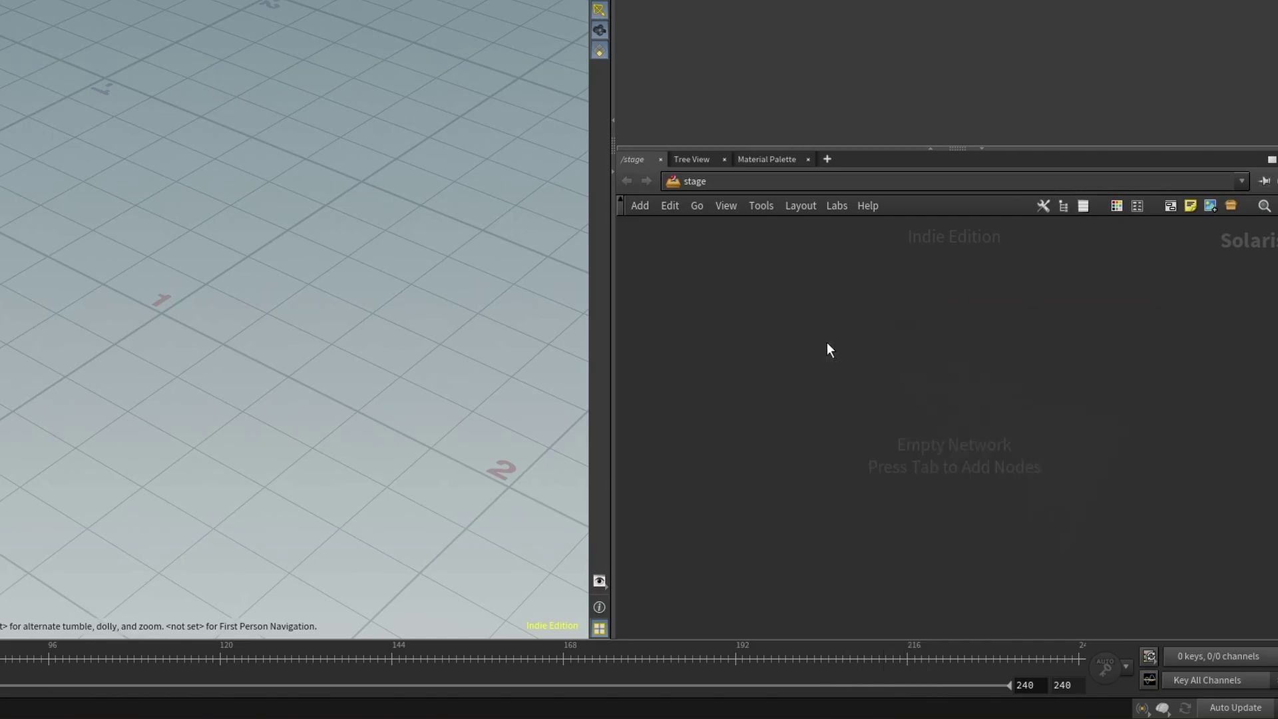
pyautogui.click(827, 347)
pyautogui.click(877, 434)
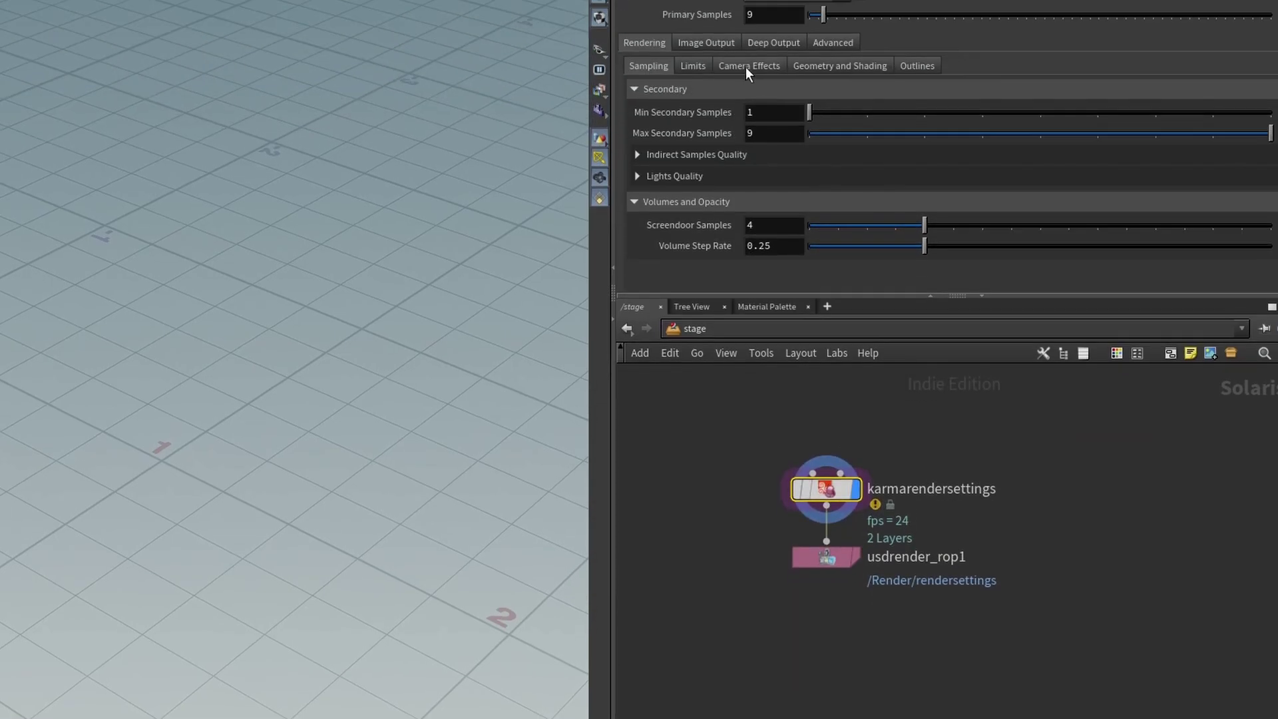
# - Enable Output Colorspace under Image Output, set it to ACEScg, then inspect WITHOUT_COLOR_SPACE settings
pyautogui.click(720, 207)
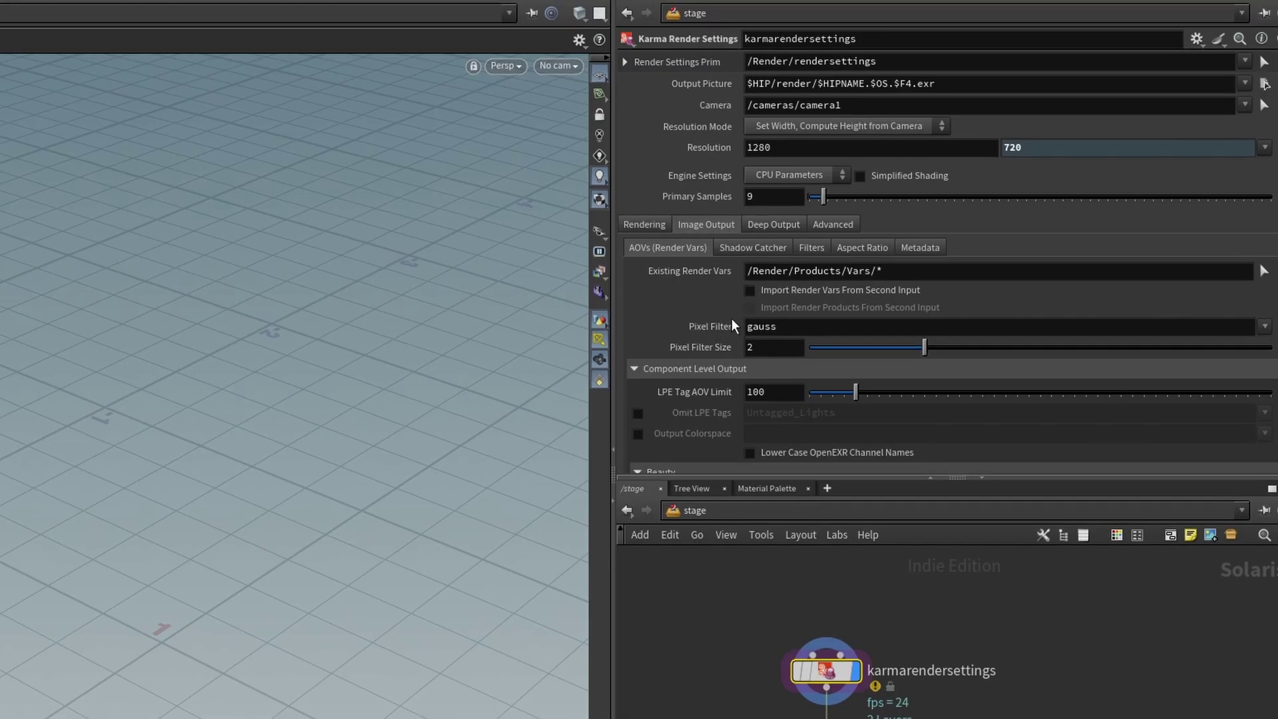
pyautogui.click(637, 433)
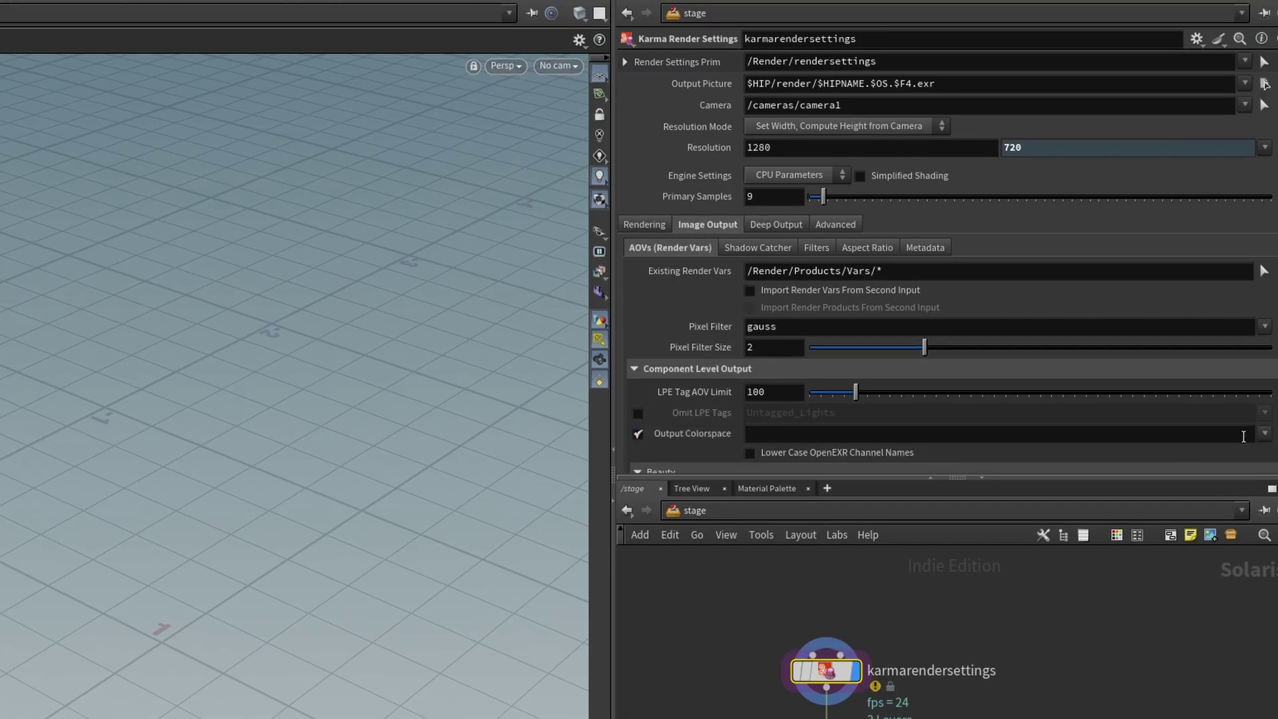
pyautogui.click(1264, 433)
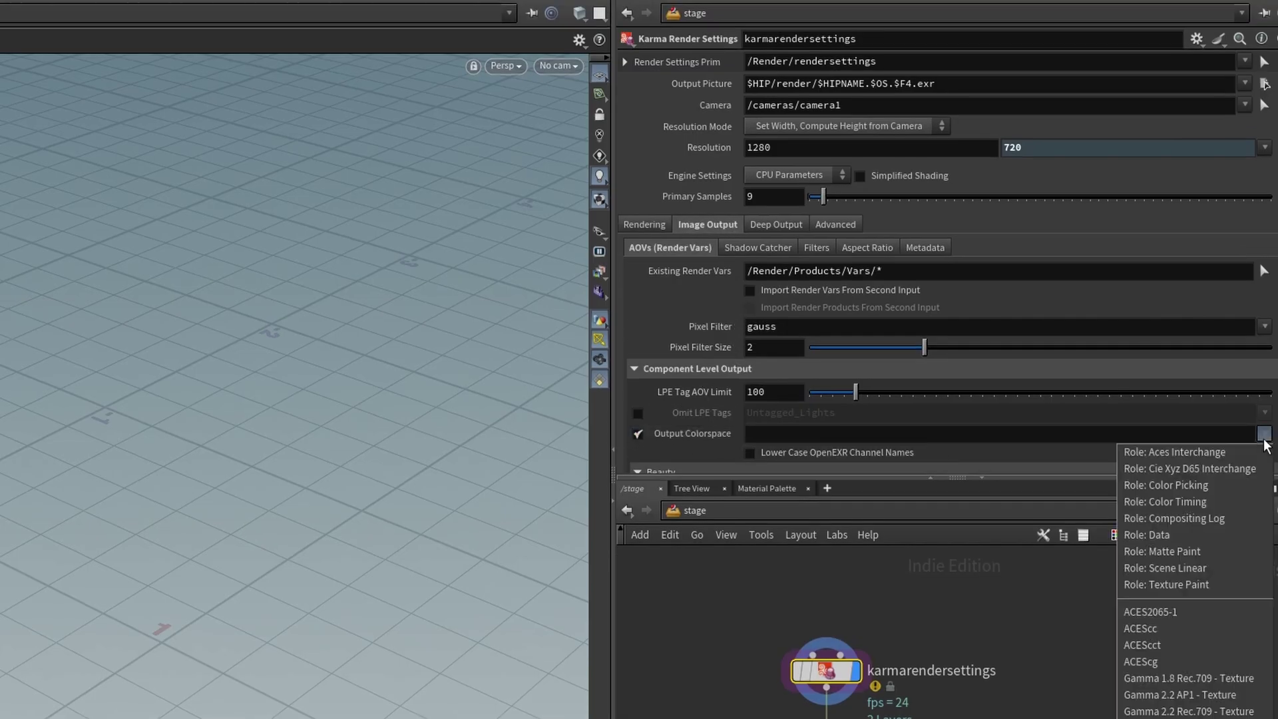
pyautogui.click(1239, 666)
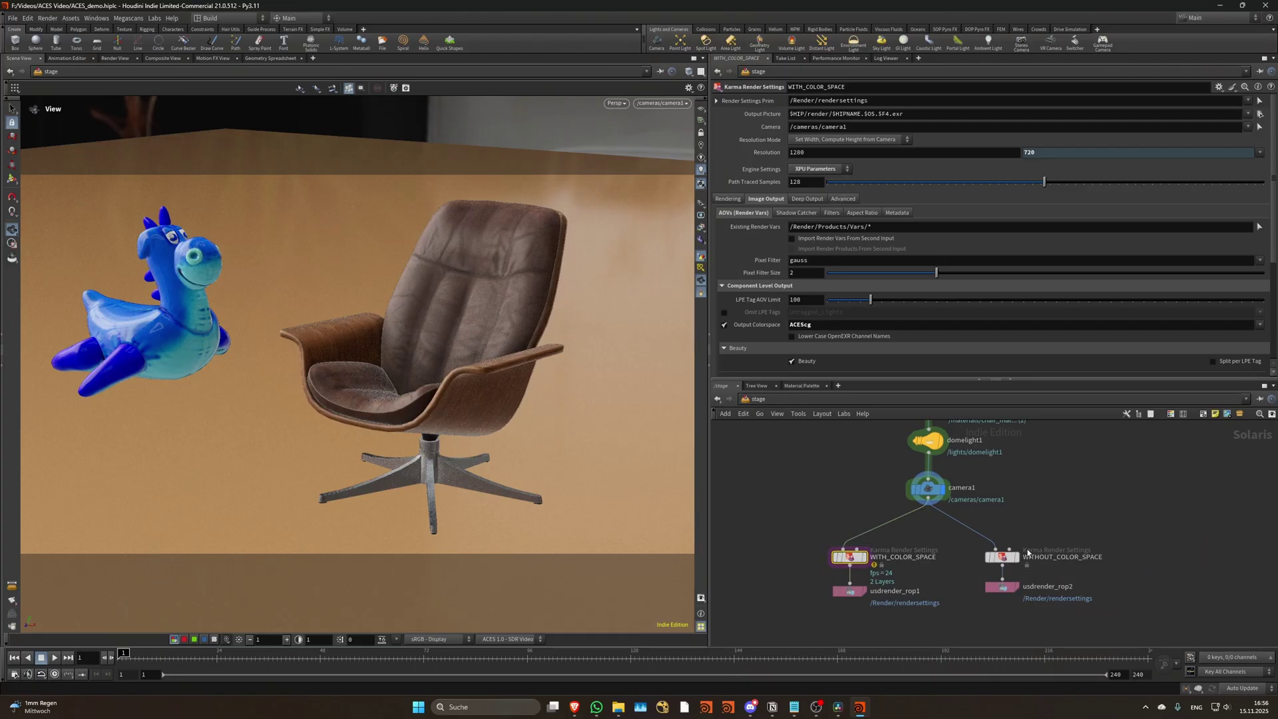
pyautogui.click(1003, 556)
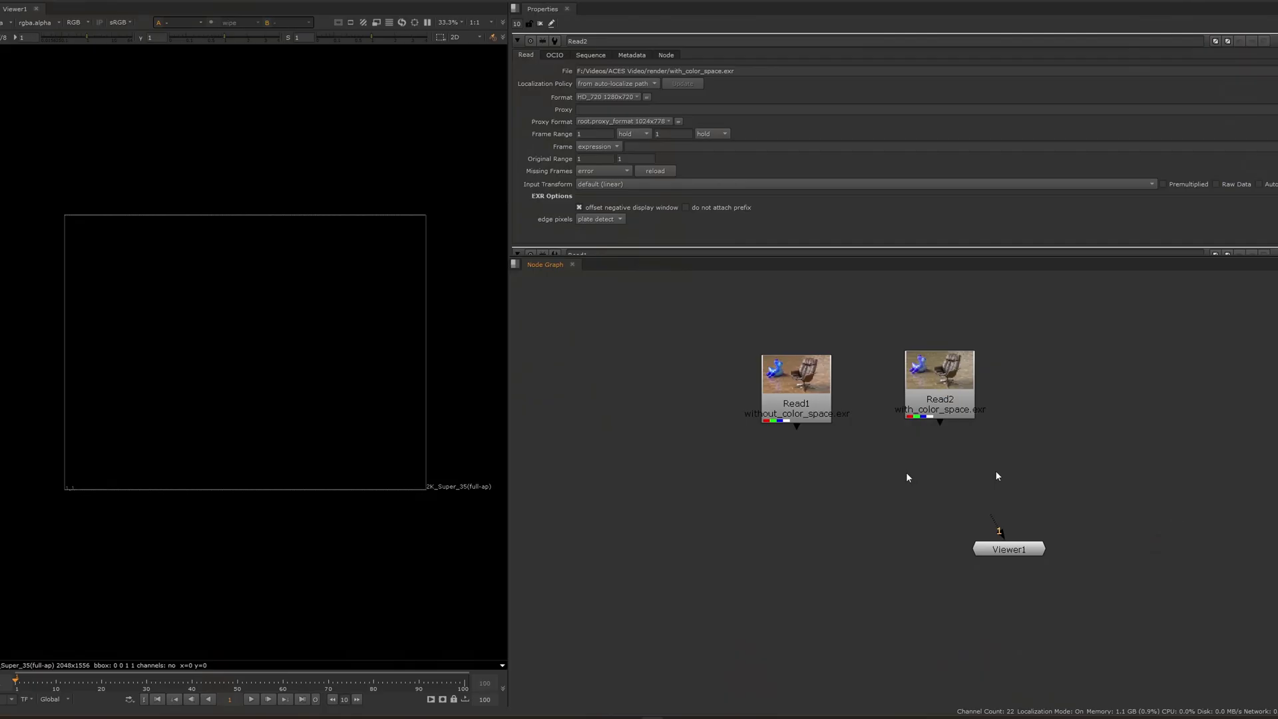
# - Set Nuke's project colour management to OCIO with the aces_1.2 config
pyautogui.press('s')
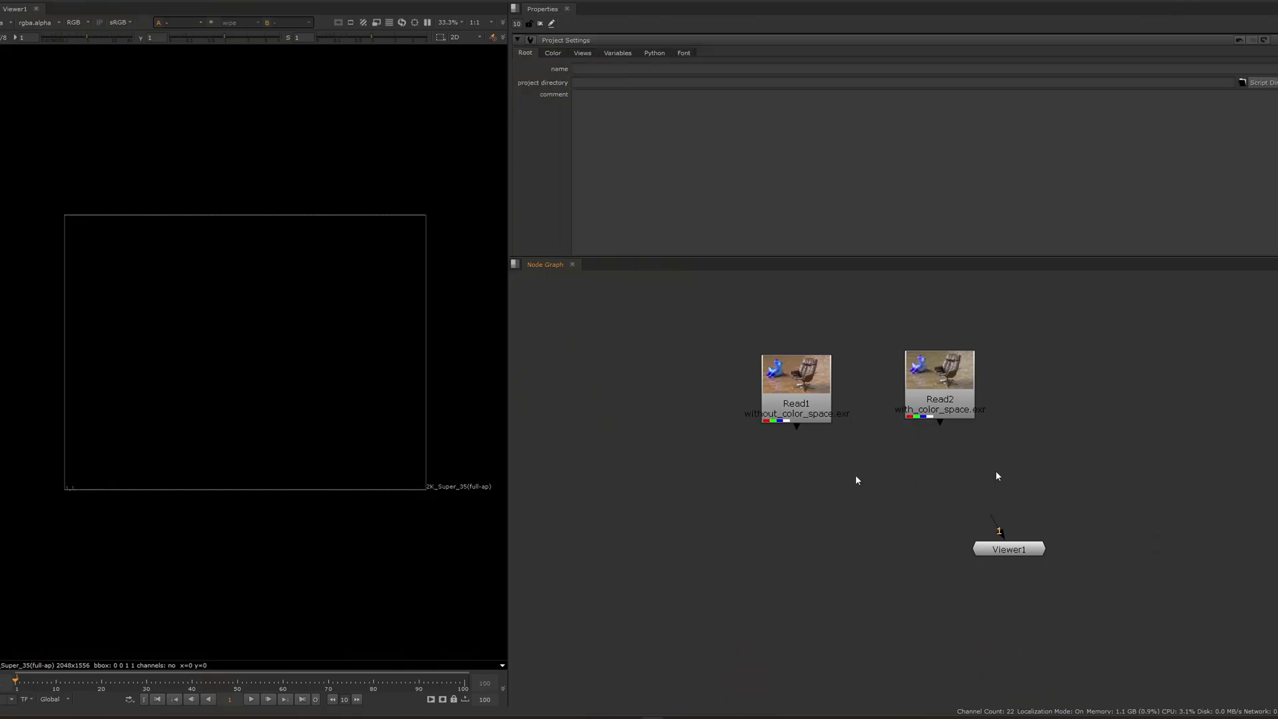
pyautogui.click(553, 53)
pyautogui.click(596, 70)
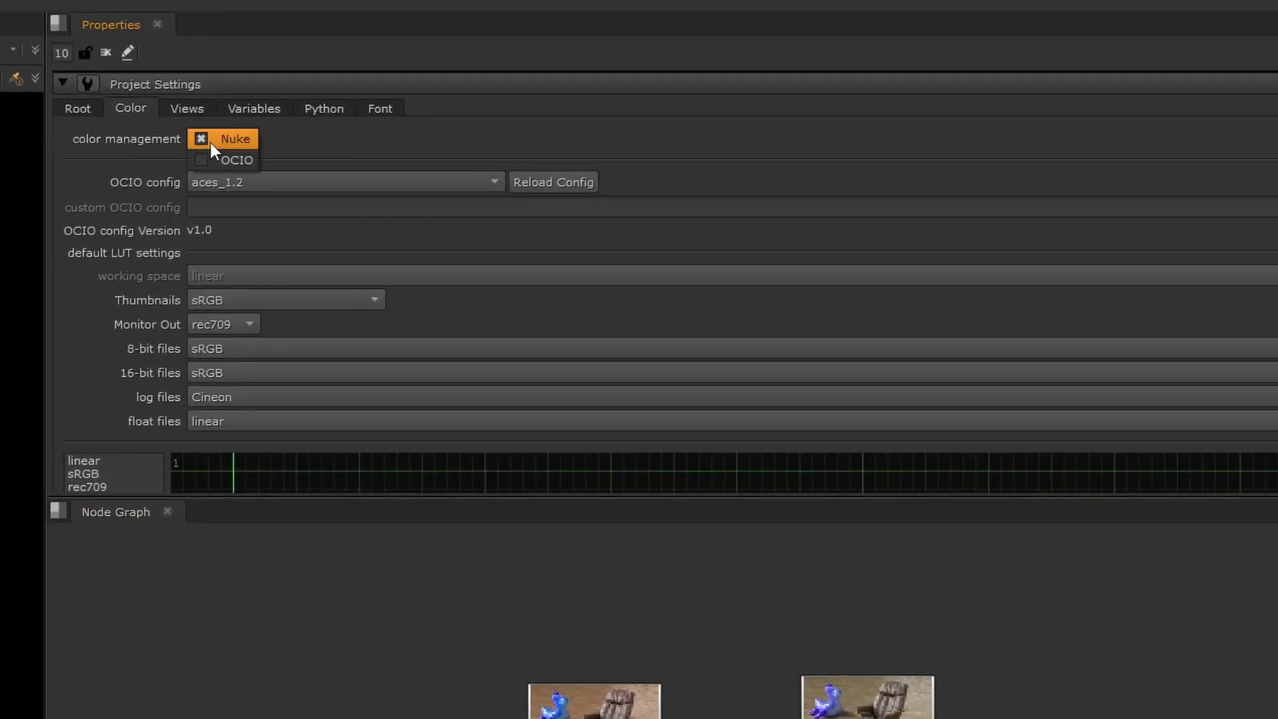
pyautogui.click(599, 78)
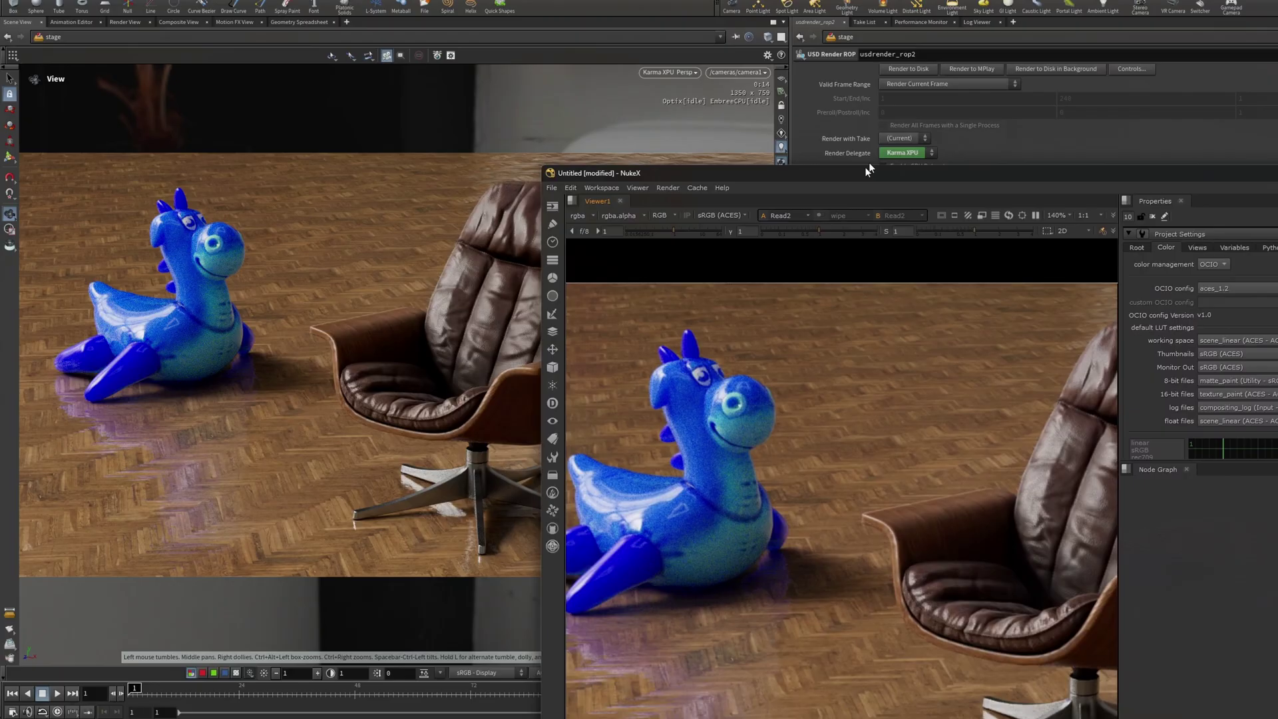
# - Place the NukeX window beside Houdini and line the render up with Houdini's viewport
pyautogui.moveTo(869, 170); pyautogui.dragTo(967, 11)
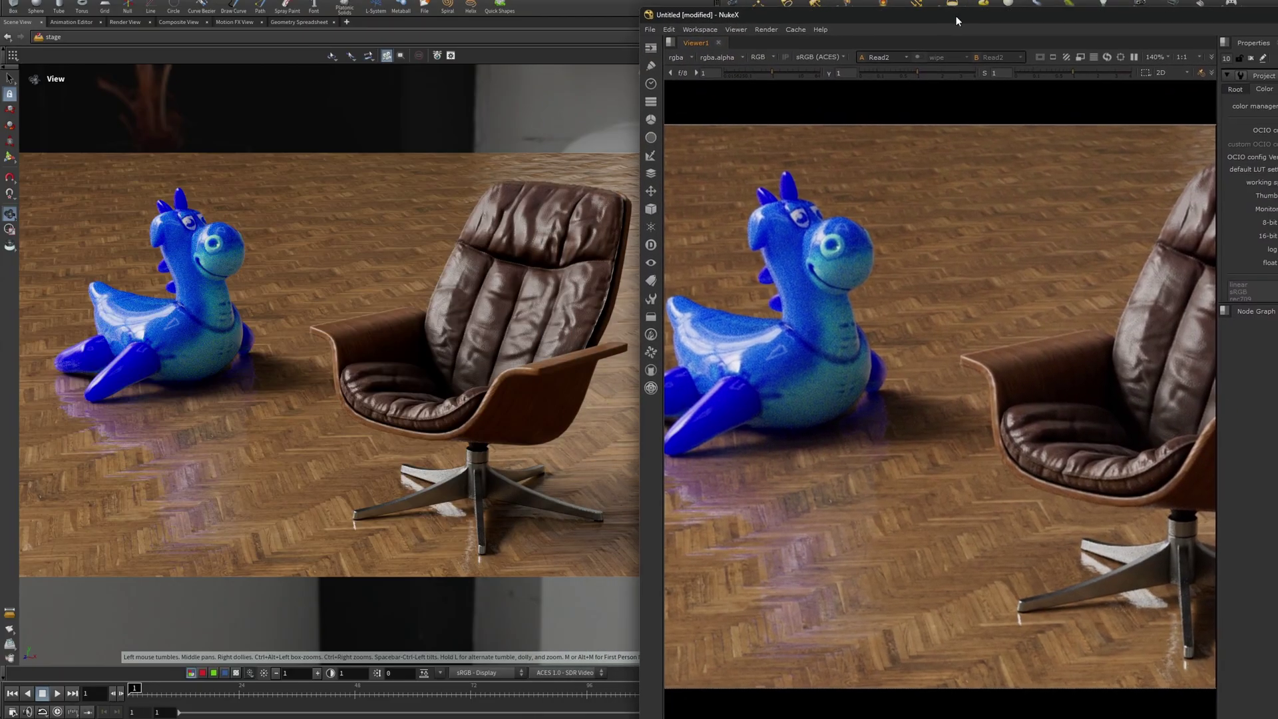
pyautogui.scroll(-2, 1013, 345)
pyautogui.moveTo(987, 343); pyautogui.dragTo(962, 342, button='middle')
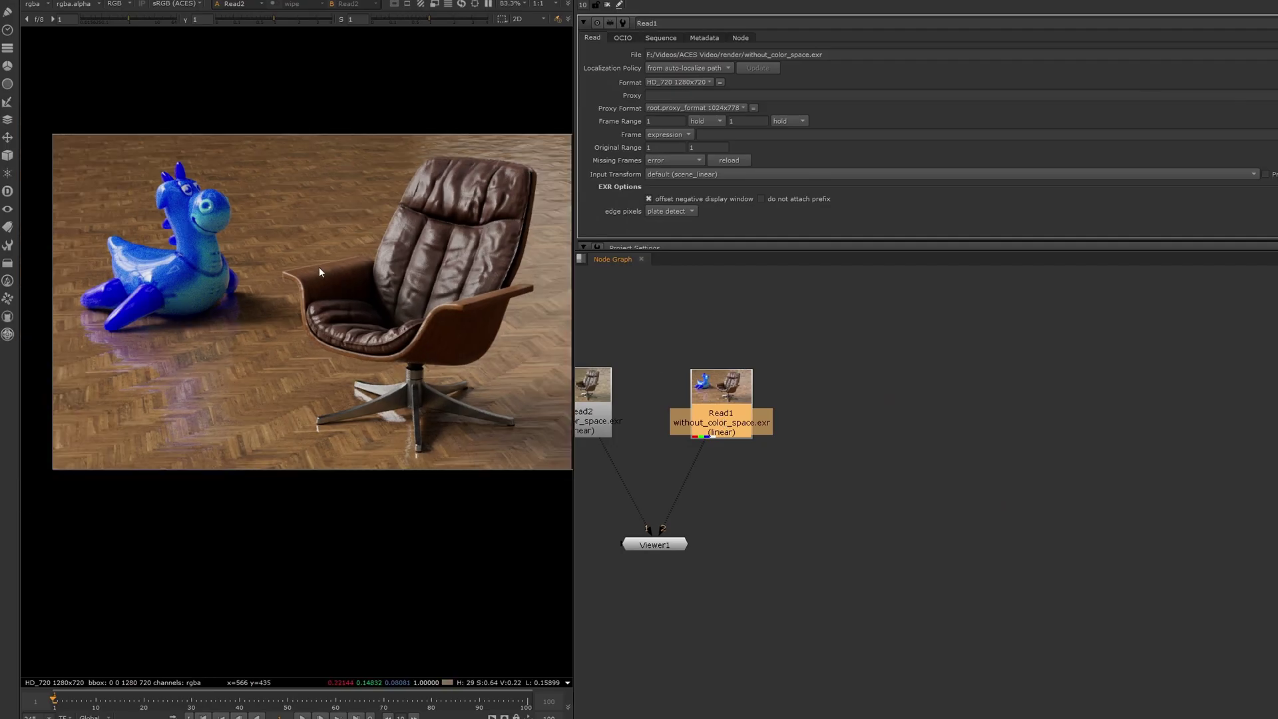
# - Set Read1's input transform to Utility - Linear - sRGB
pyautogui.scroll(-2, 319, 272)
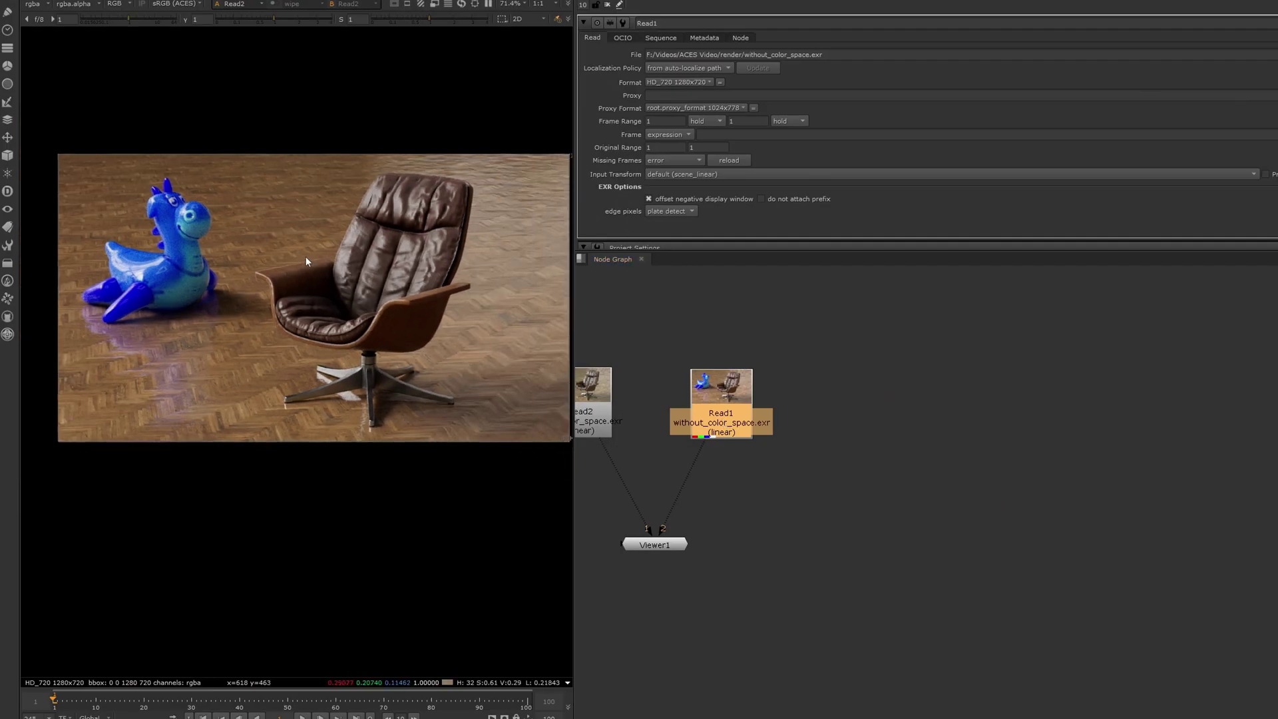
pyautogui.click(692, 174)
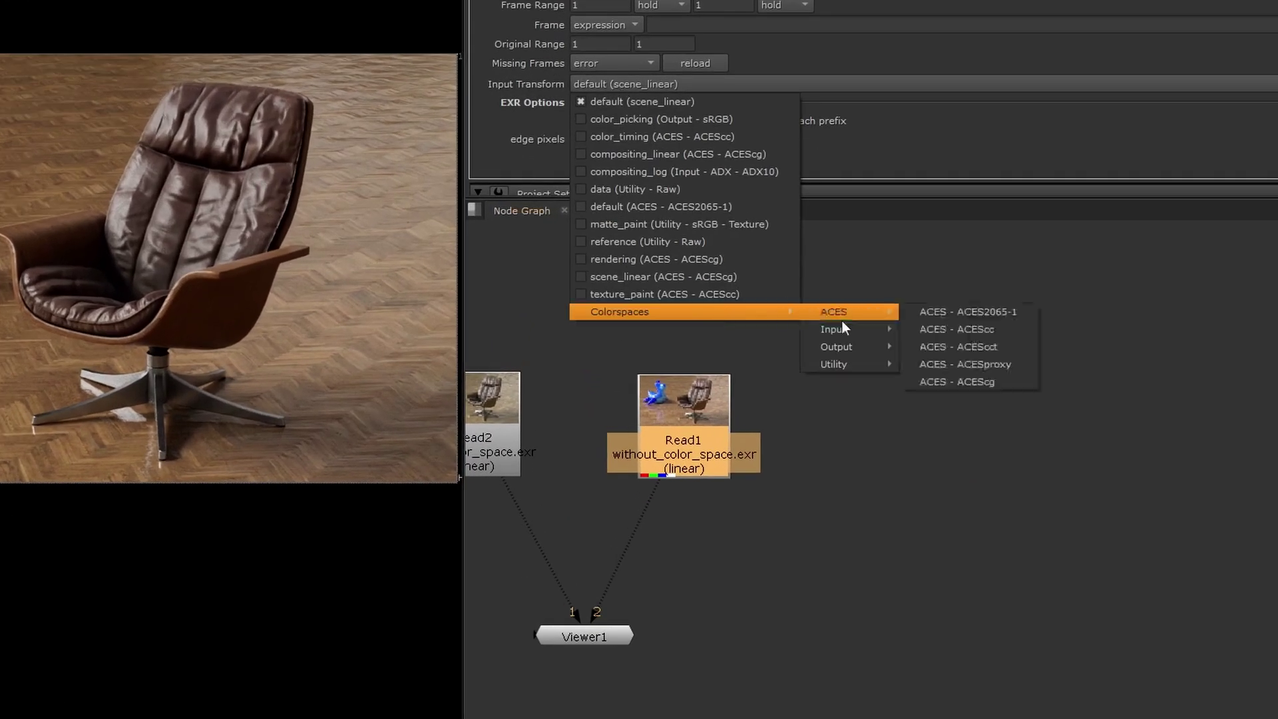
pyautogui.moveTo(855, 366)
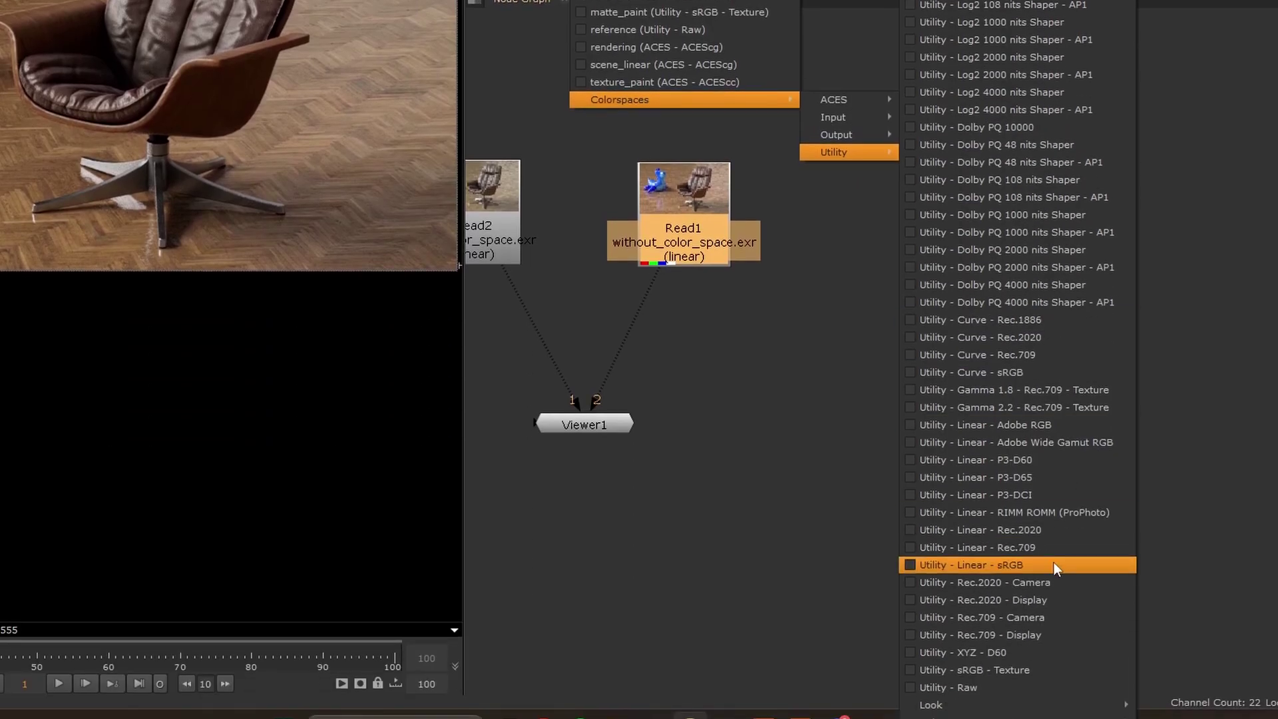
pyautogui.click(1053, 565)
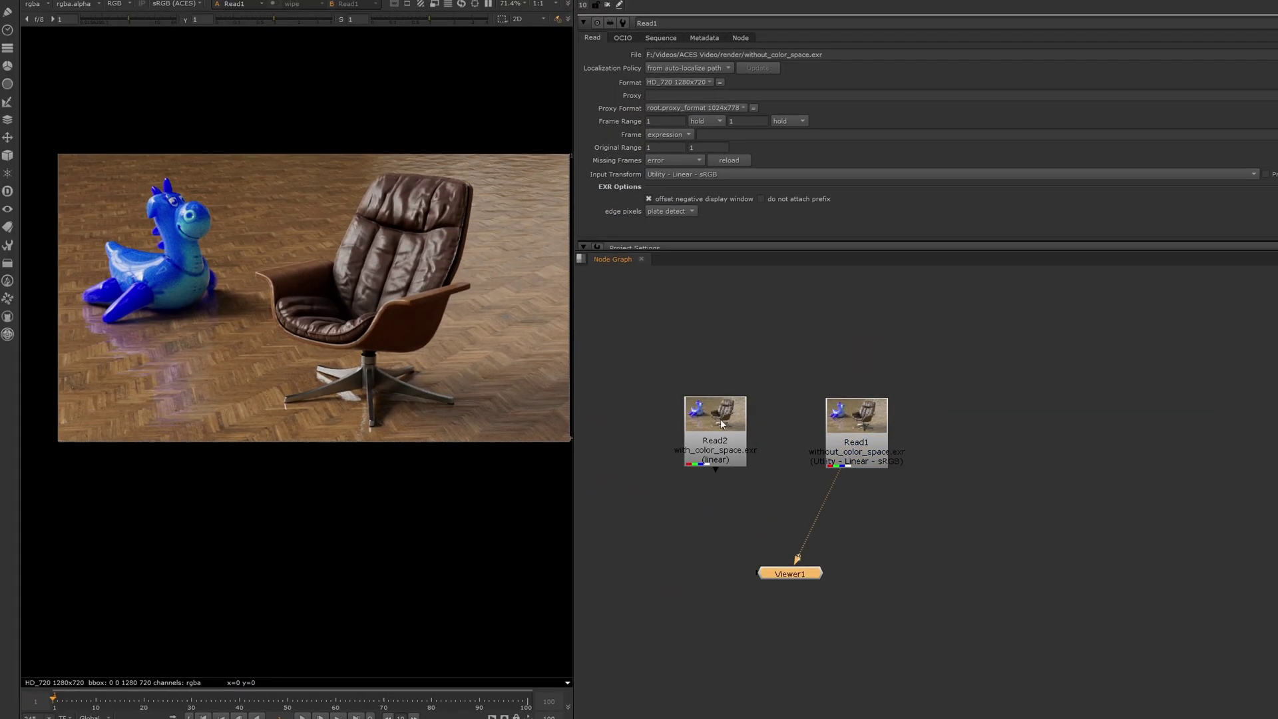
# - View Read1 in a maximized, fitted viewer to compare the renders, then restore the layout
pyautogui.scroll(3, 317, 286)
pyautogui.press('2')
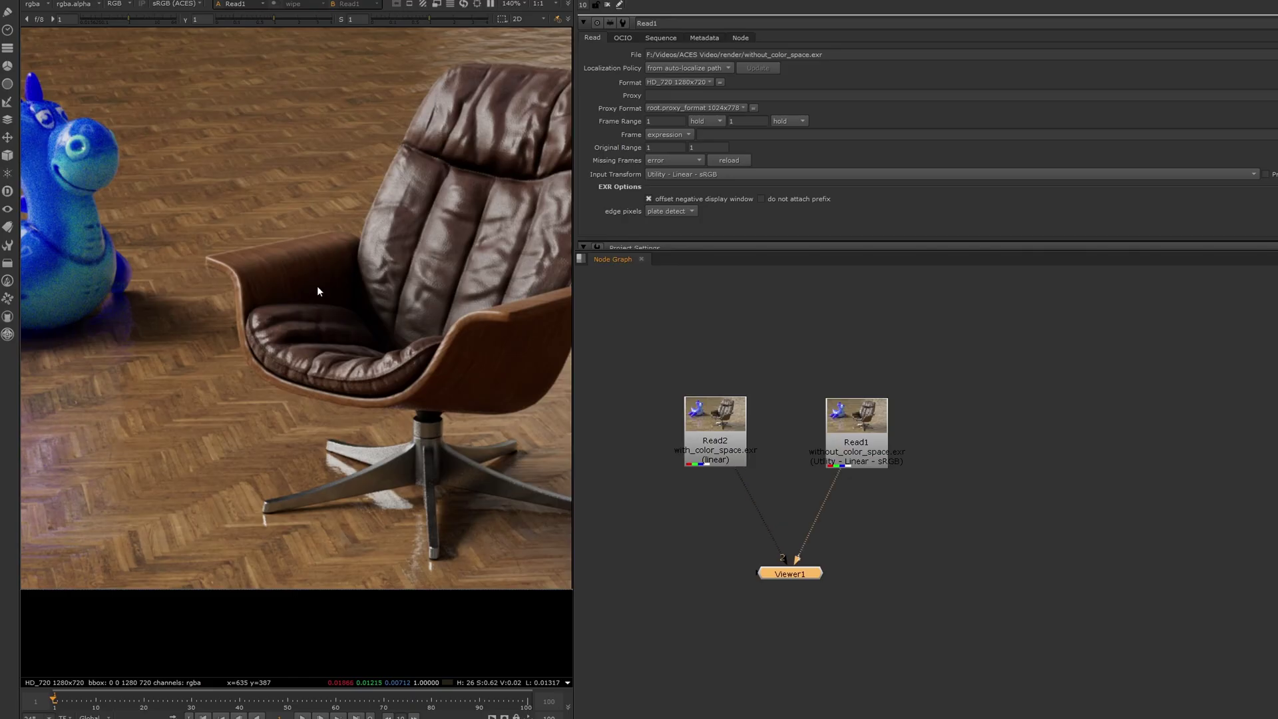
pyautogui.press('space')
pyautogui.press('f')
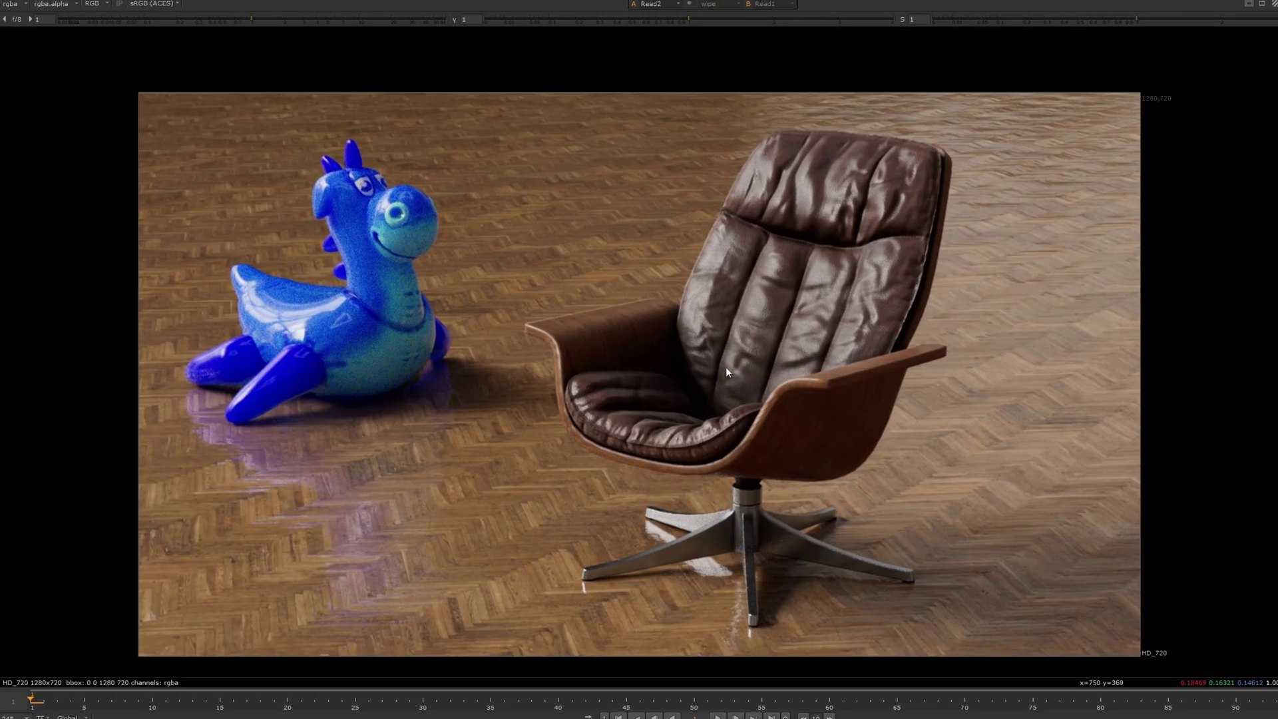
pyautogui.press('space')
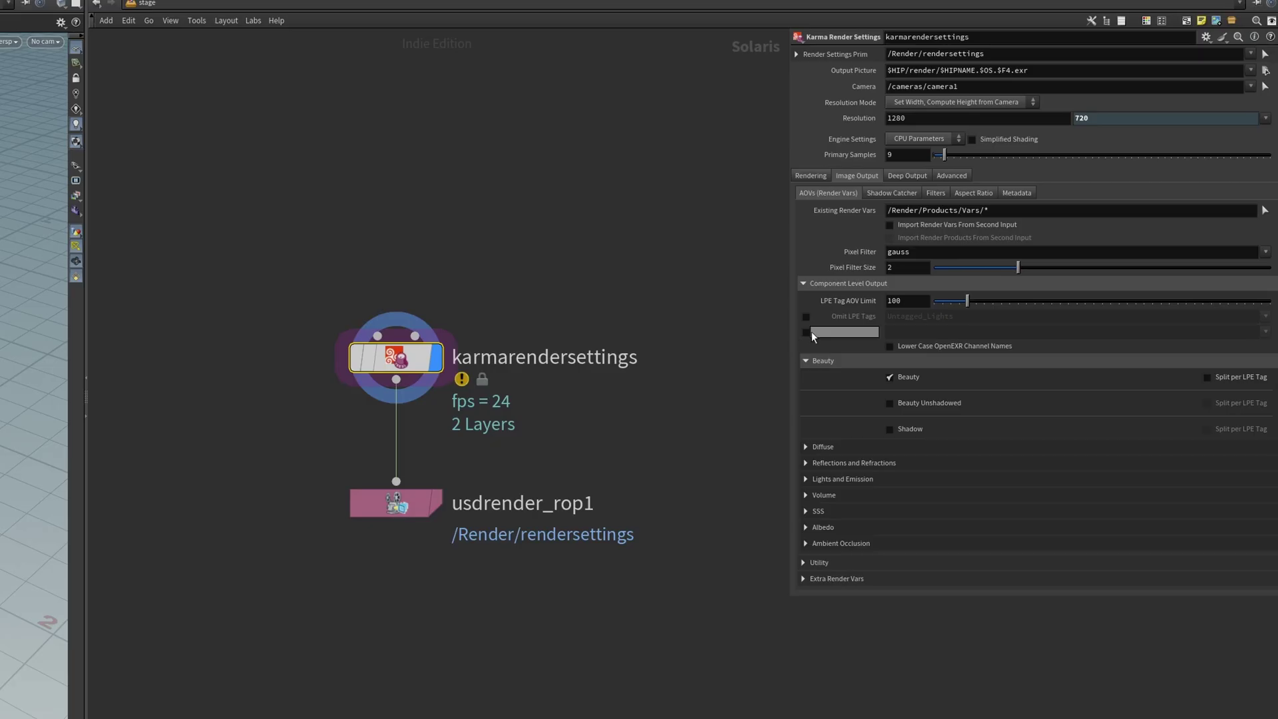
# - Set karmarendersettings Output Colorspace to ACEScg and bring up the gear menu's Legacy Presets
pyautogui.click(1264, 331)
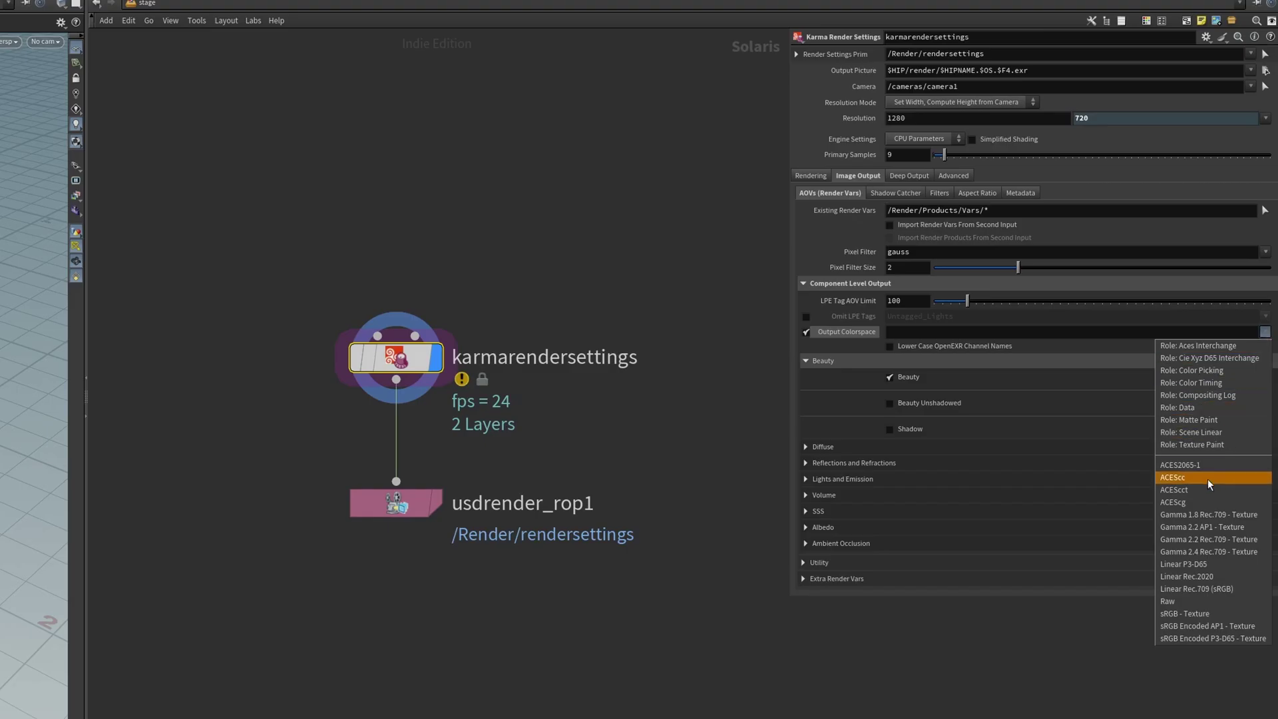
pyautogui.click(1195, 503)
pyautogui.click(1205, 38)
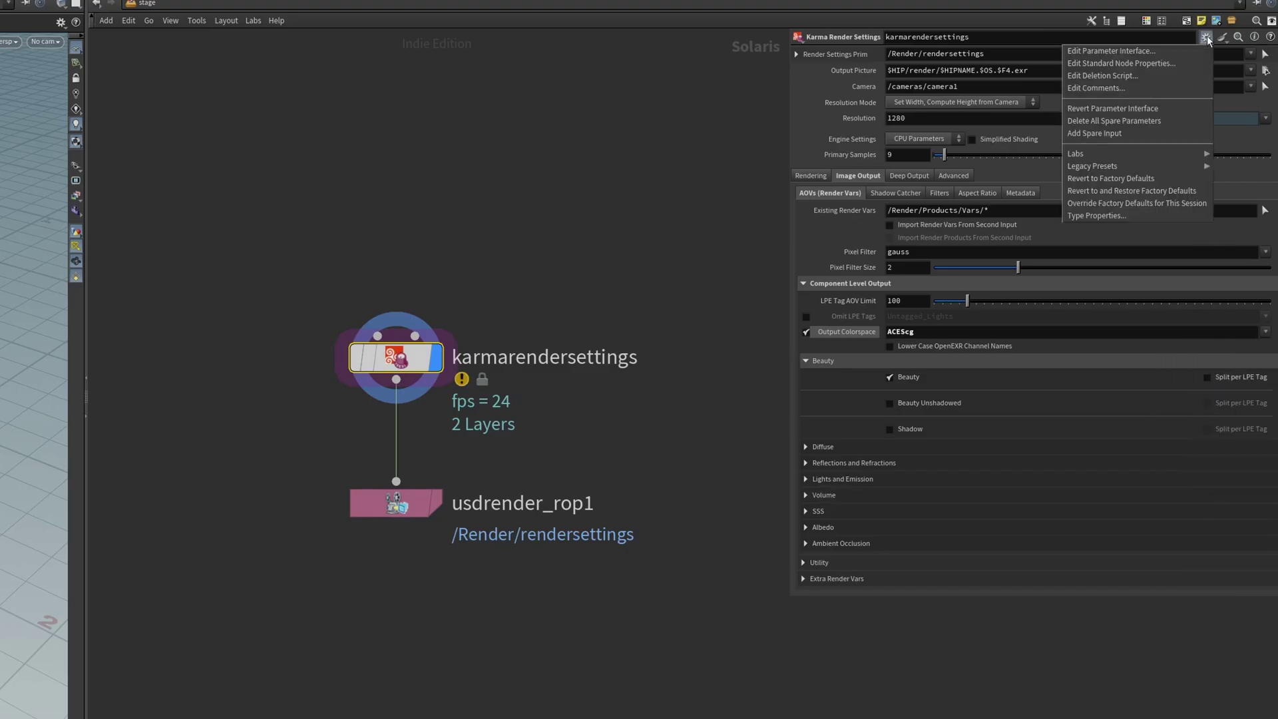
pyautogui.moveTo(1138, 168)
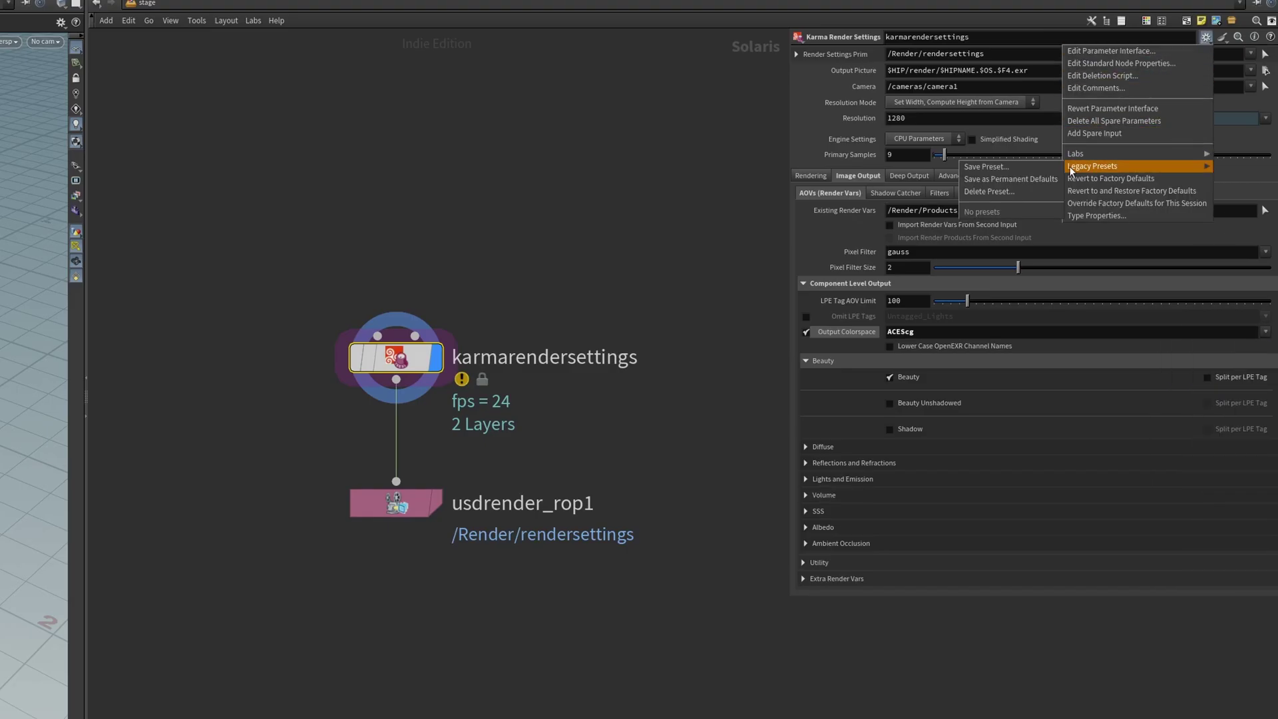